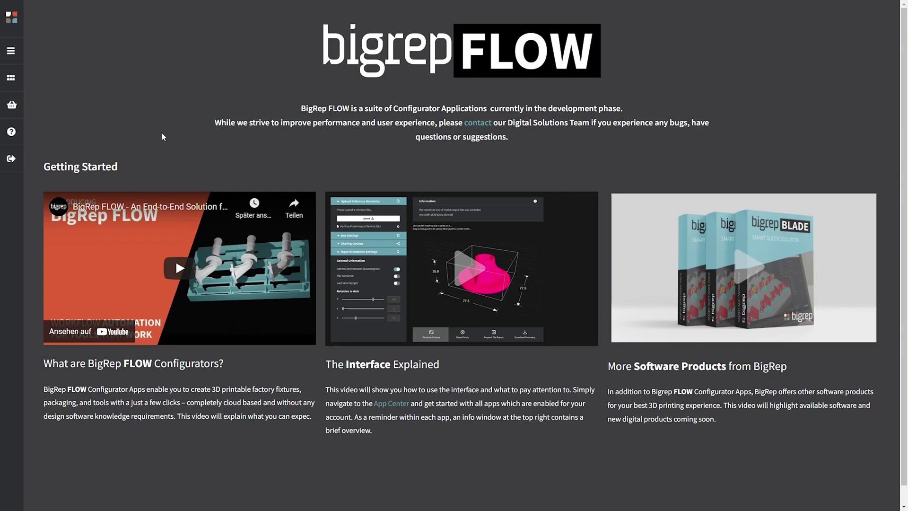
Step: Expand the left sidebar into the labelled navigation menu over the dashboard
mouse_move(11, 77)
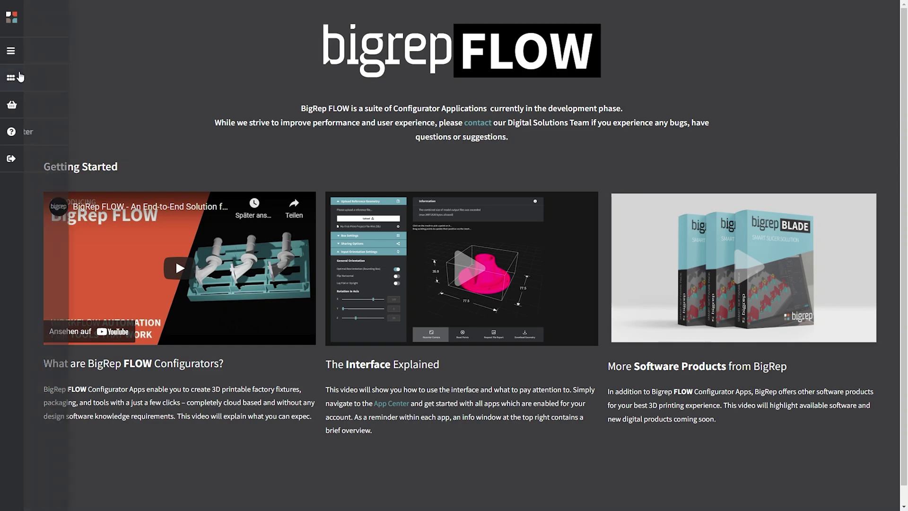
Step: Browse the App Center's configurator cards, such as Transport Box and Soft Jaws, then return to the top
left_click(65, 82)
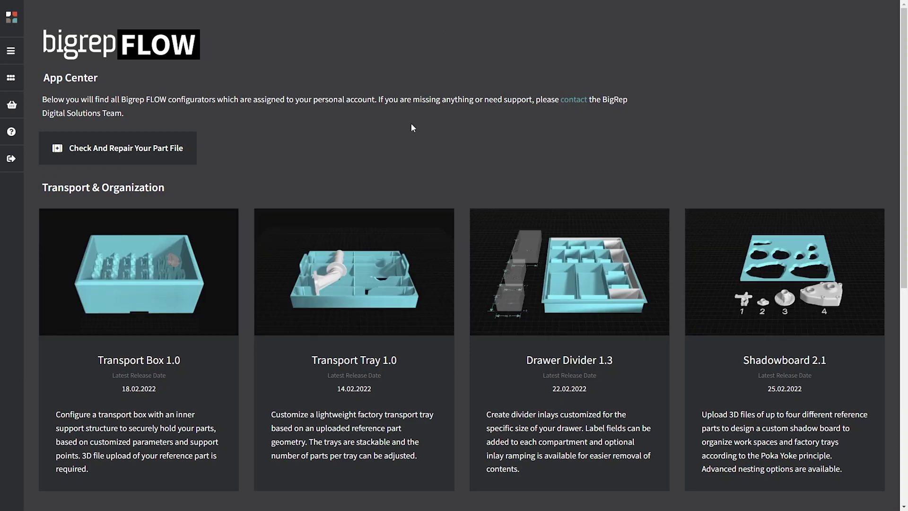
scroll(412, 128, "down", 2)
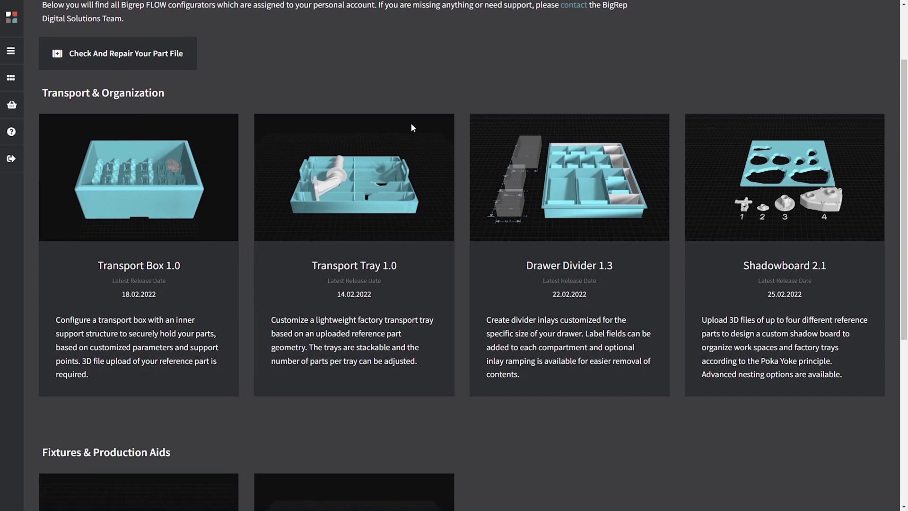
scroll(462, 148, "down", 3)
scroll(481, 215, "down", 3)
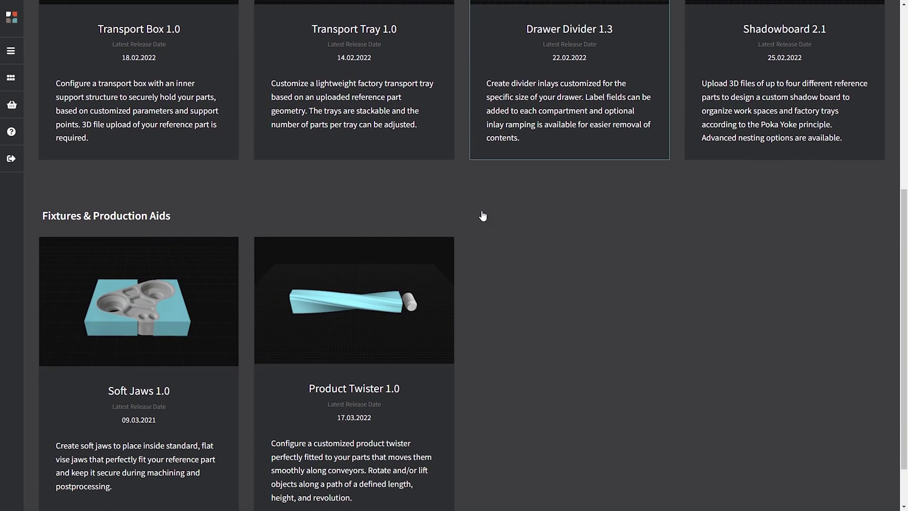
scroll(483, 217, "up", 8)
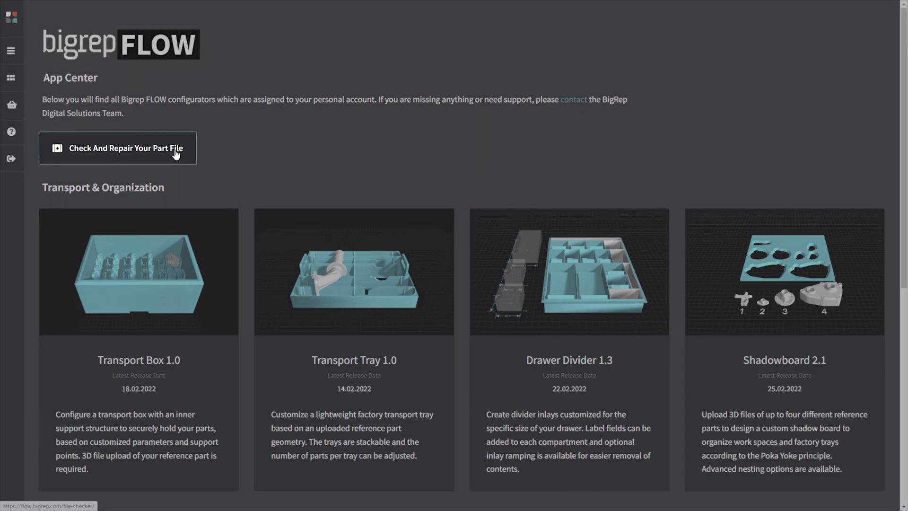
left_click(178, 150)
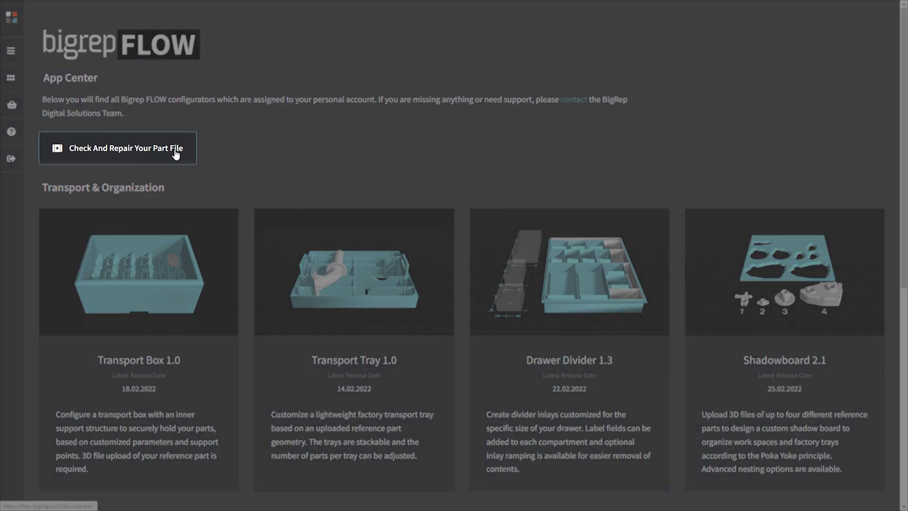
Step: Open the Transport Box 1.0 configurator and orbit the default part in its box
left_click(230, 301)
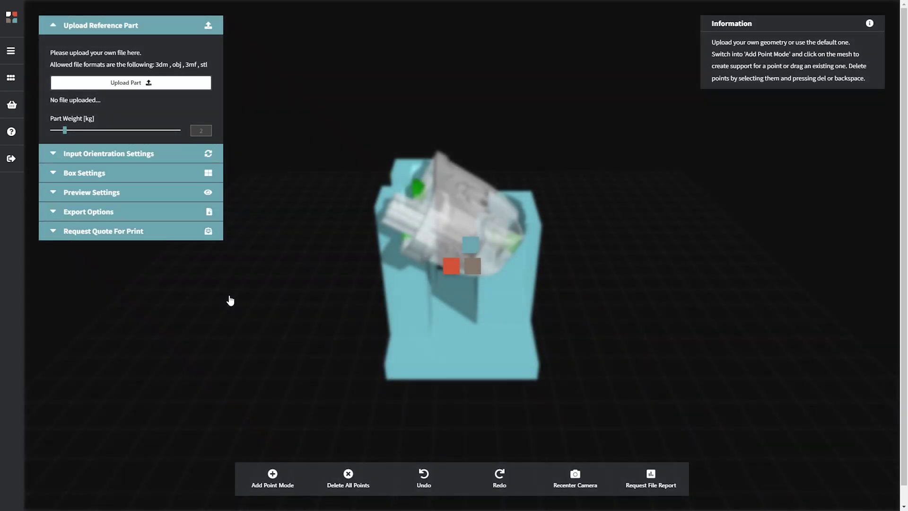
left_click_drag(264, 300, 342, 306)
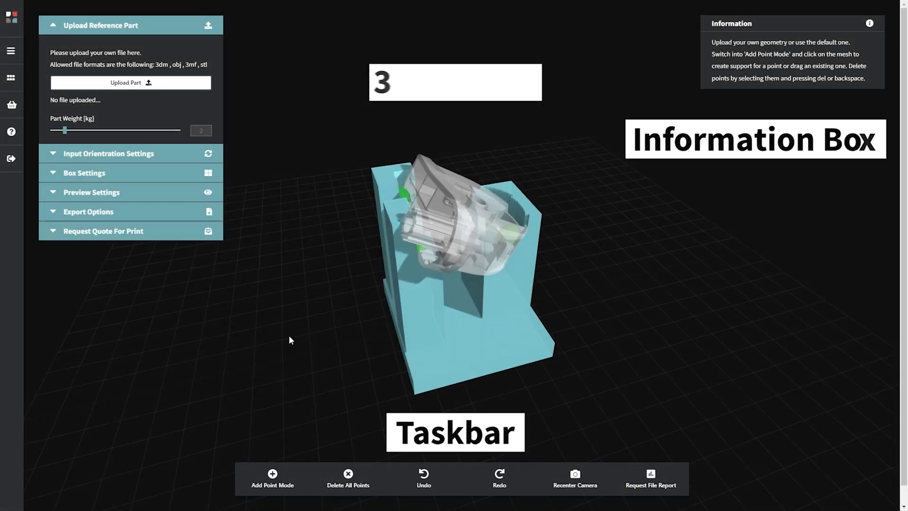
left_click_drag(289, 340, 340, 243)
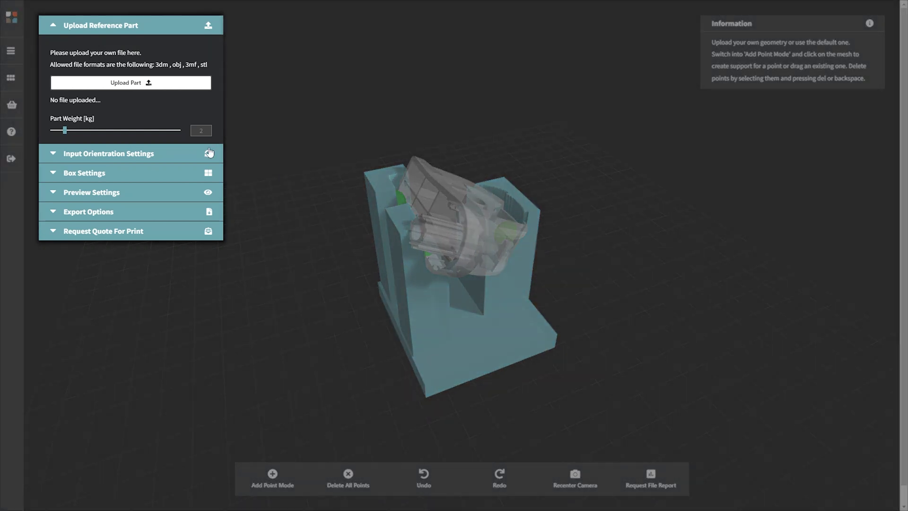
Step: Expand the input orientation, box, preview, export and print quote sections, ending on reference part upload
left_click(196, 153)
left_click(184, 228)
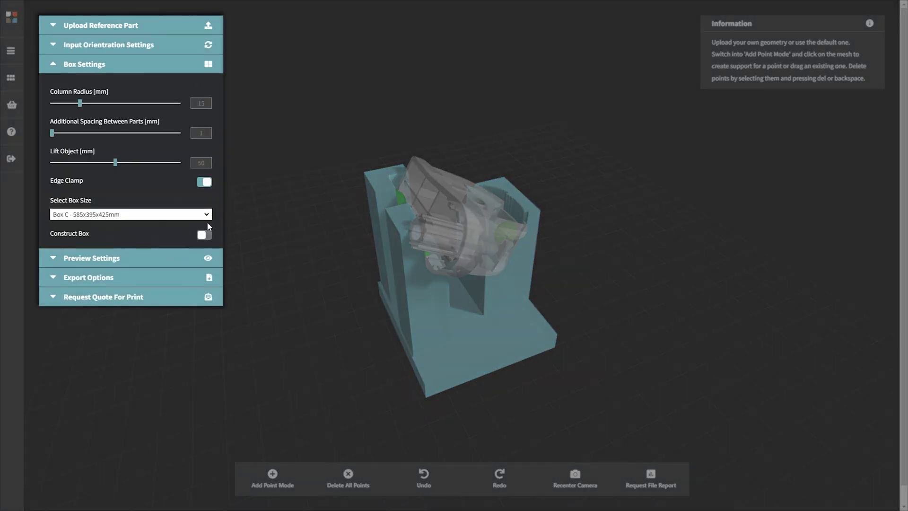
left_click(183, 261)
left_click(187, 202)
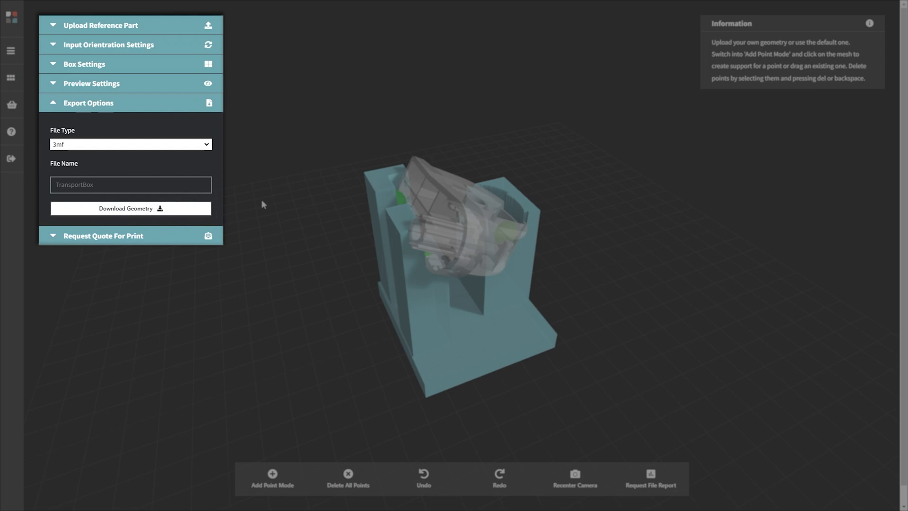
left_click(175, 241)
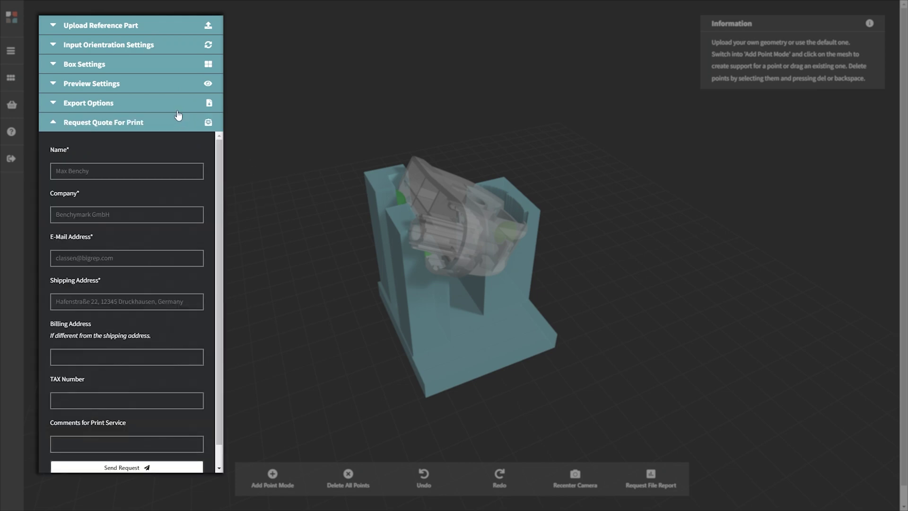
left_click(199, 117)
left_click(174, 26)
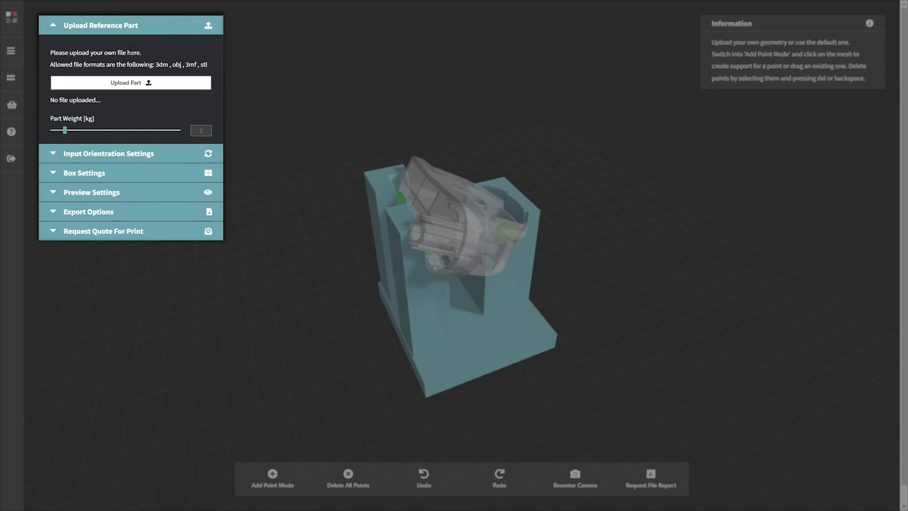
Step: Upload Benchy-Single.obj as the reference part and orbit to view the boat's side
left_click(163, 84)
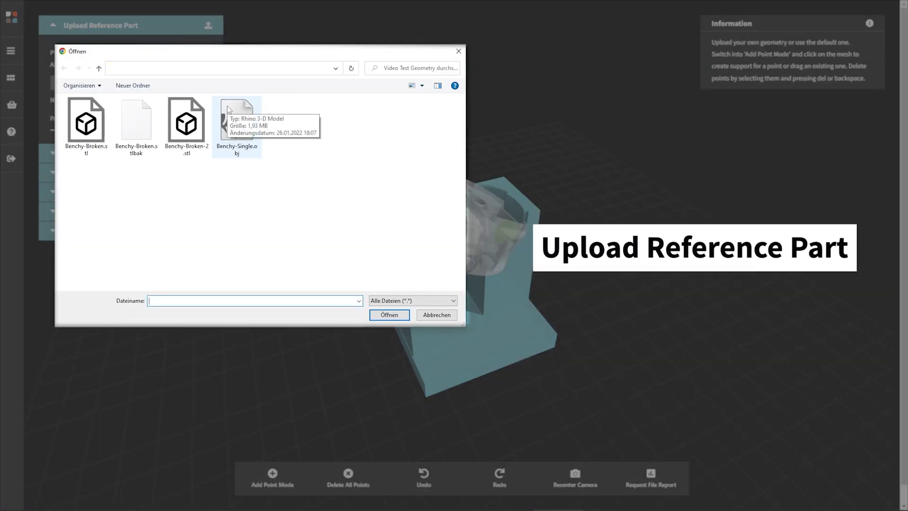
left_click(229, 111)
left_click(405, 313)
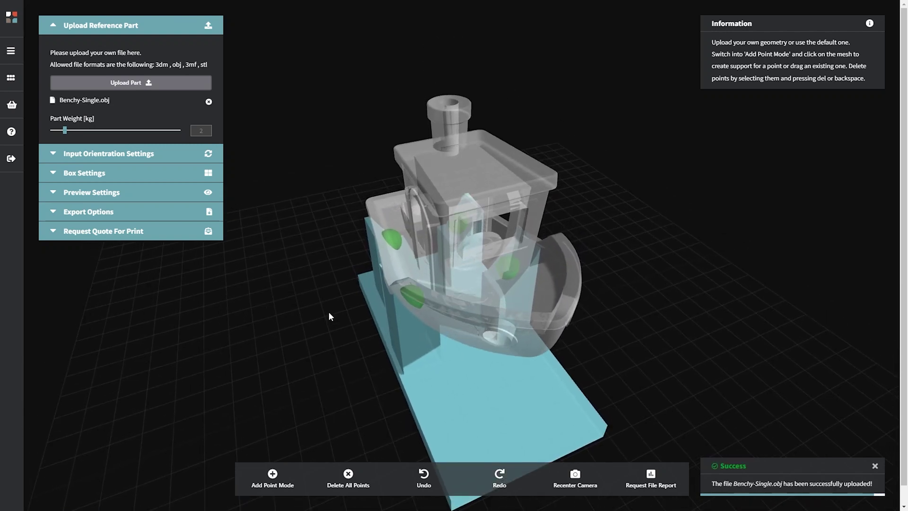
left_click_drag(188, 312, 324, 276)
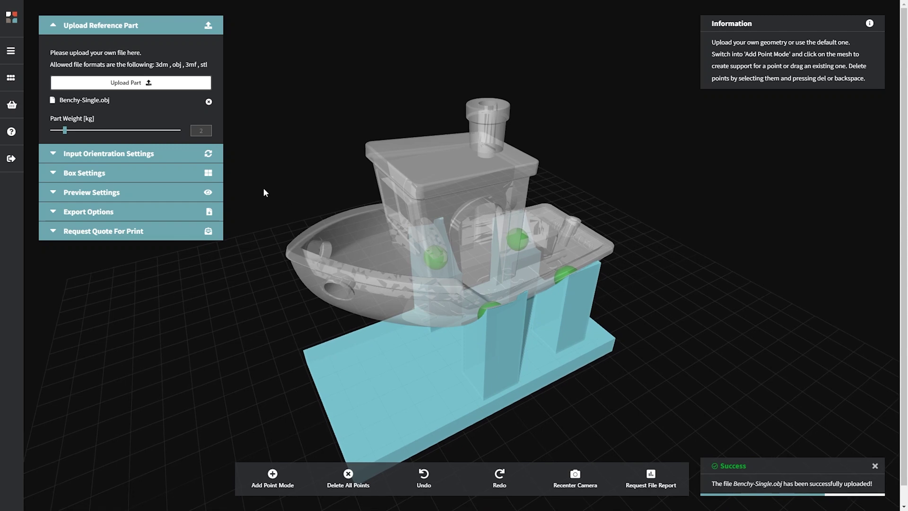
Step: Change the export file type from 3mf to obj and download the TransportBox geometry
left_click(150, 231)
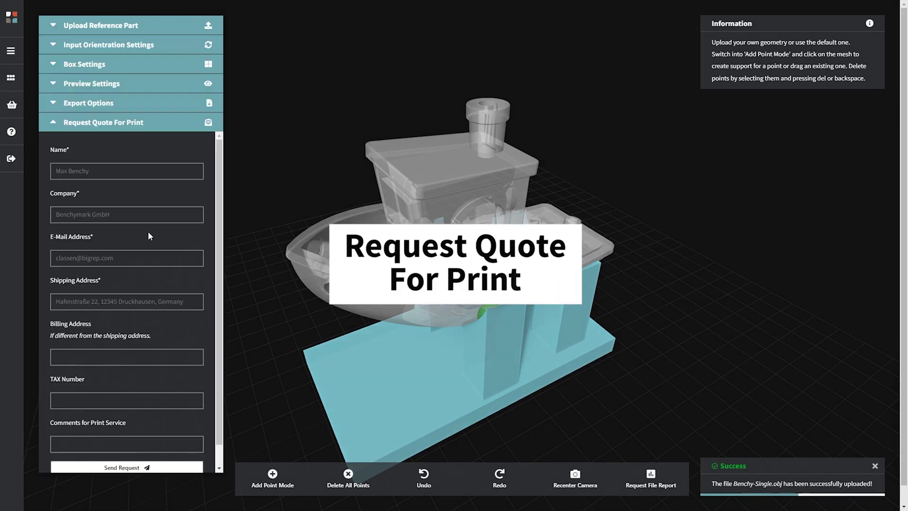
left_click_drag(217, 170, 218, 235)
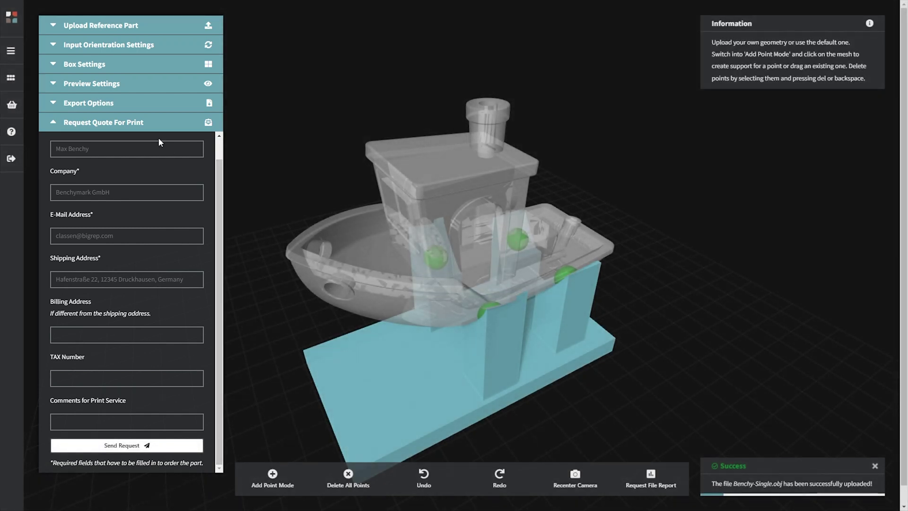
left_click(119, 106)
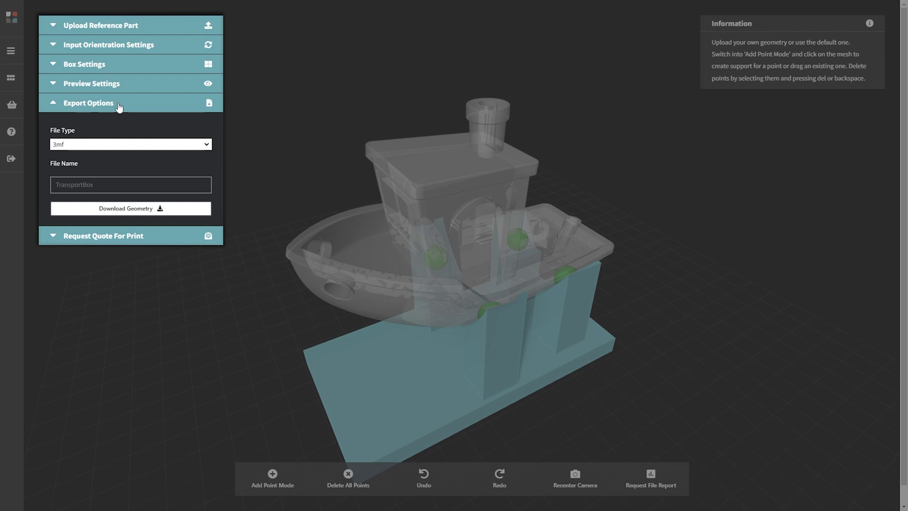
left_click(166, 147)
left_click(165, 164)
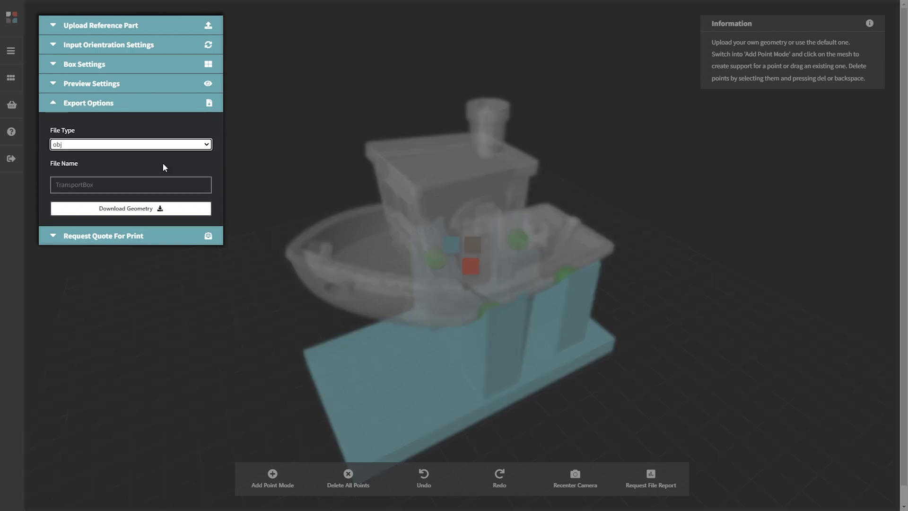
left_click(172, 214)
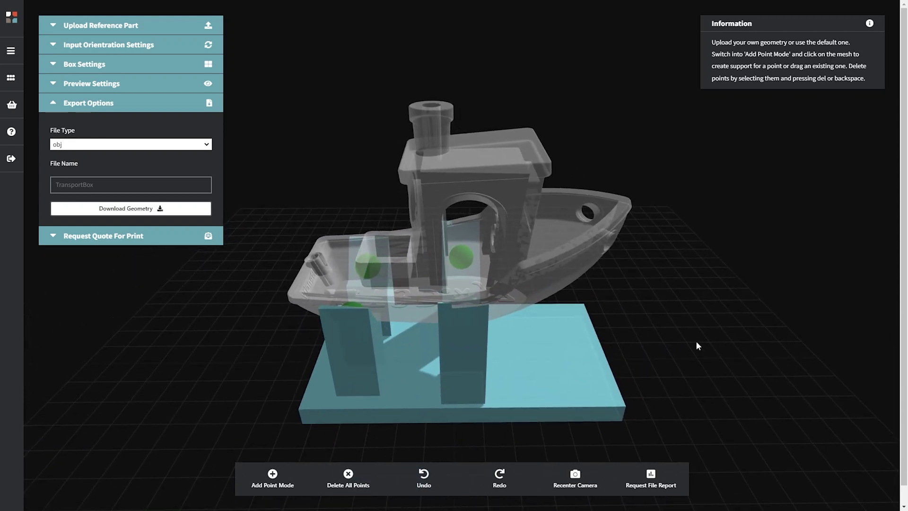
left_click_drag(697, 342, 373, 360)
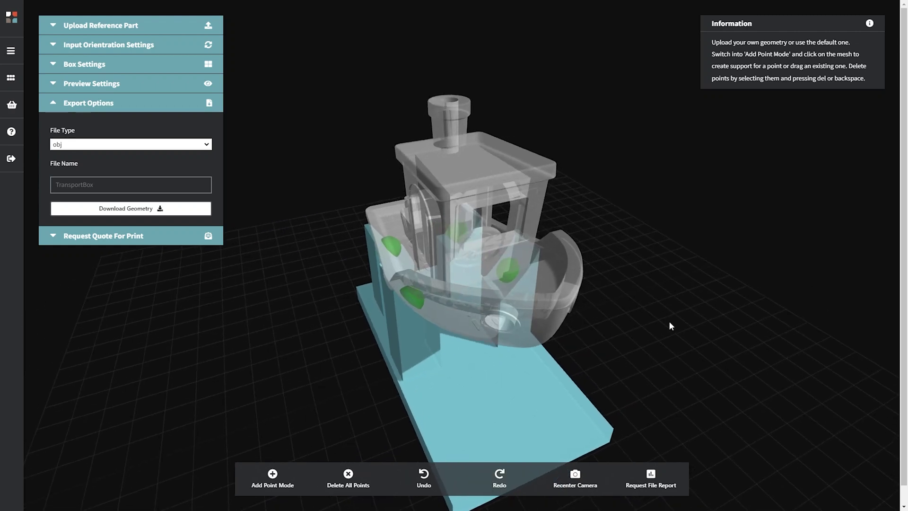
left_click_drag(668, 320, 376, 327)
left_click_drag(655, 349, 579, 330)
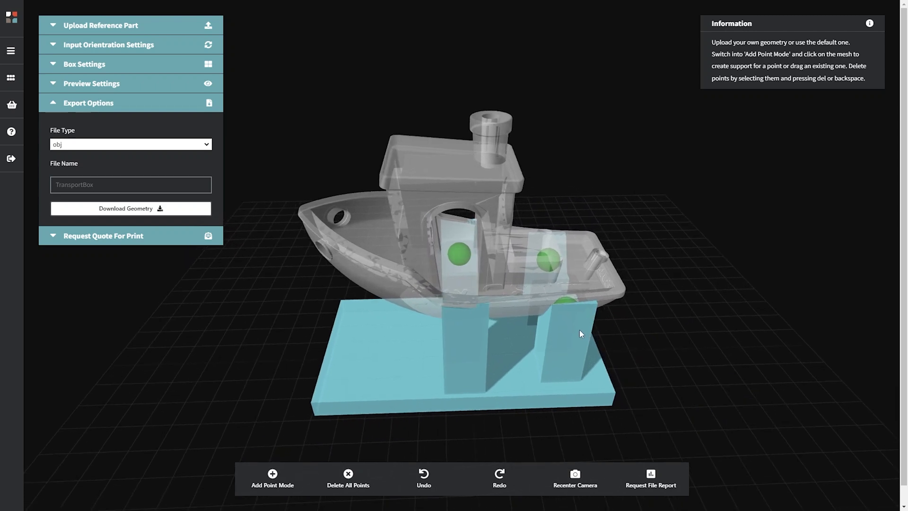
right_click_drag(569, 364, 598, 360)
scroll(584, 393, "up", 5)
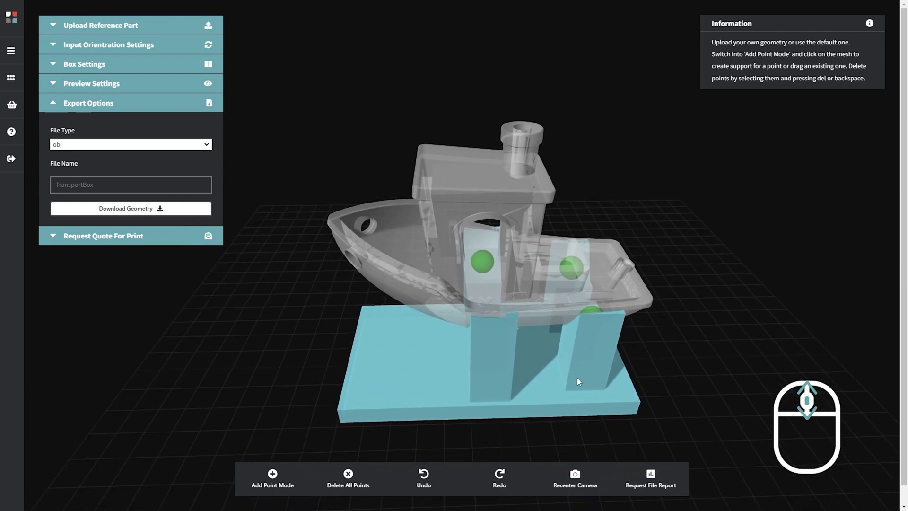
scroll(570, 361, "down", 3)
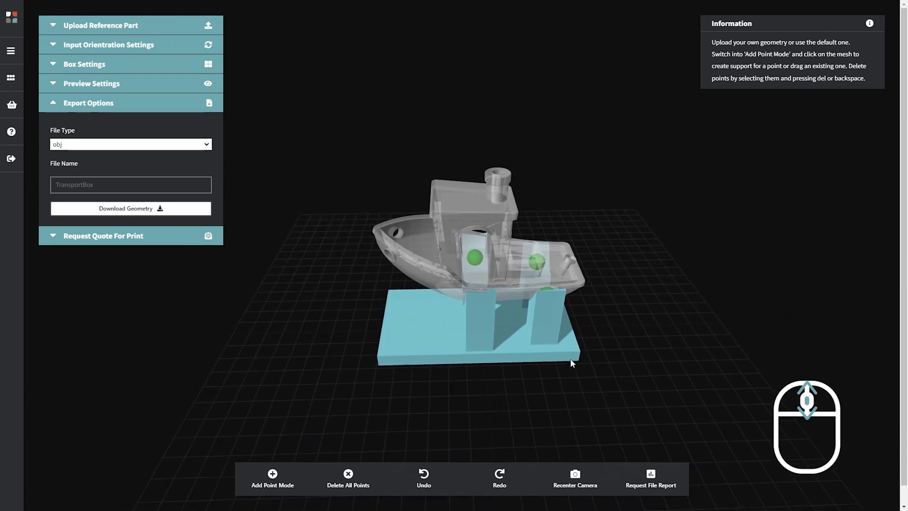
scroll(571, 361, "down", 3)
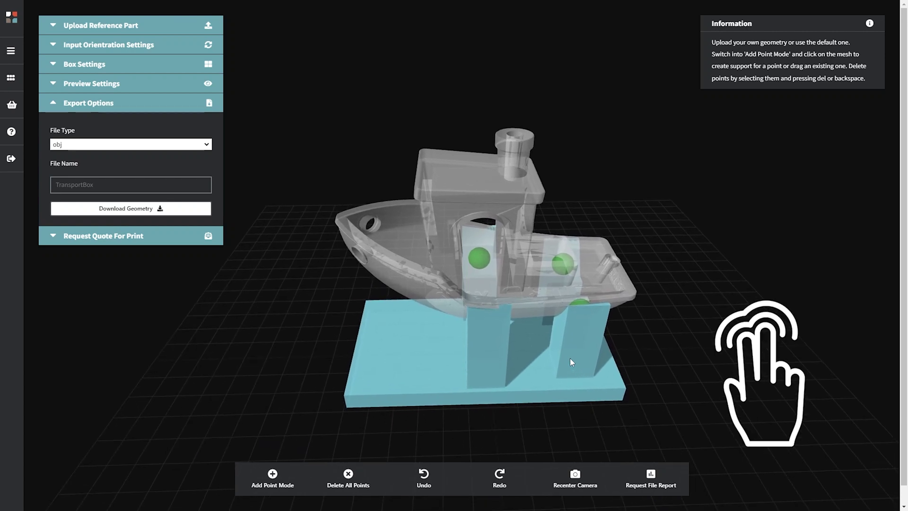
scroll(572, 361, "down", 1)
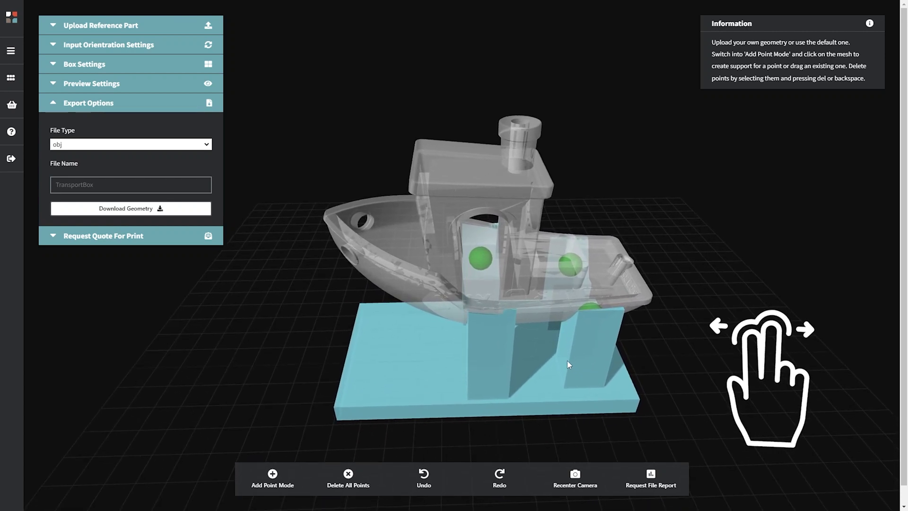
left_click_drag(561, 354, 556, 407)
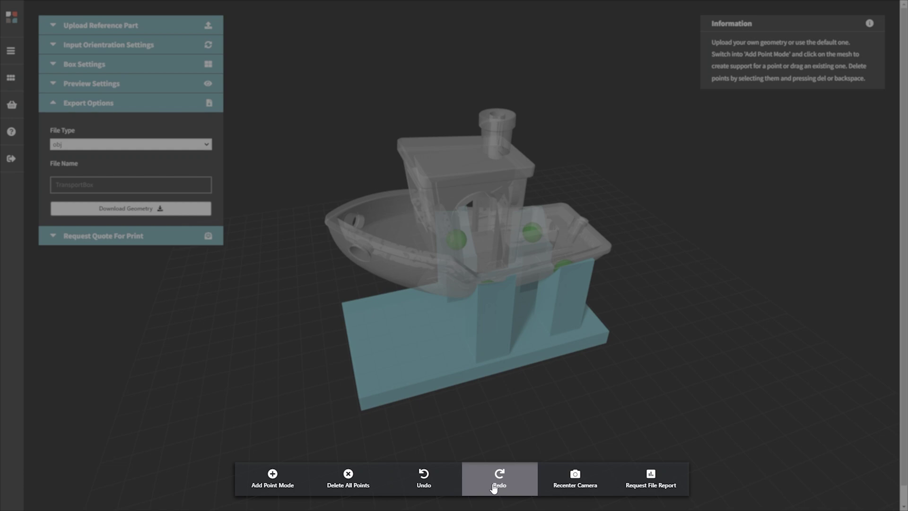
Step: Recenter the camera, add a support point on the Benchy's hull, then undo it
left_click(550, 487)
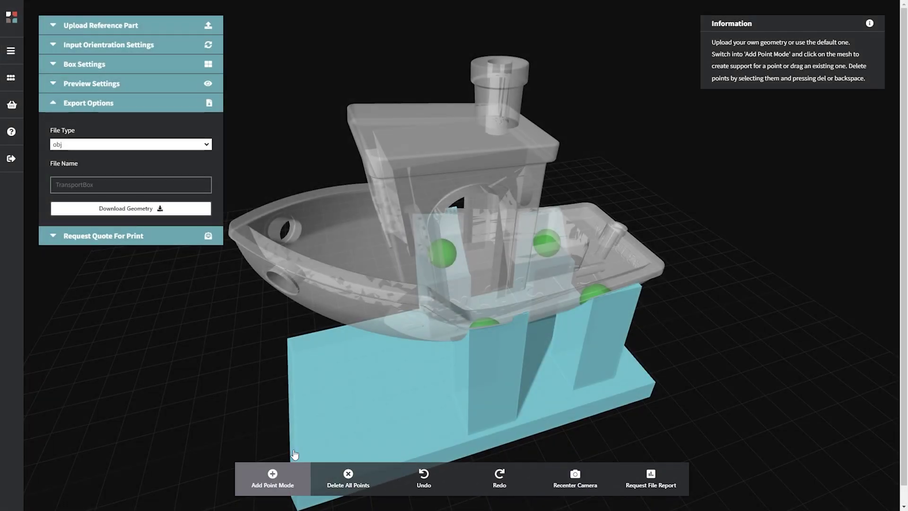
left_click(388, 334)
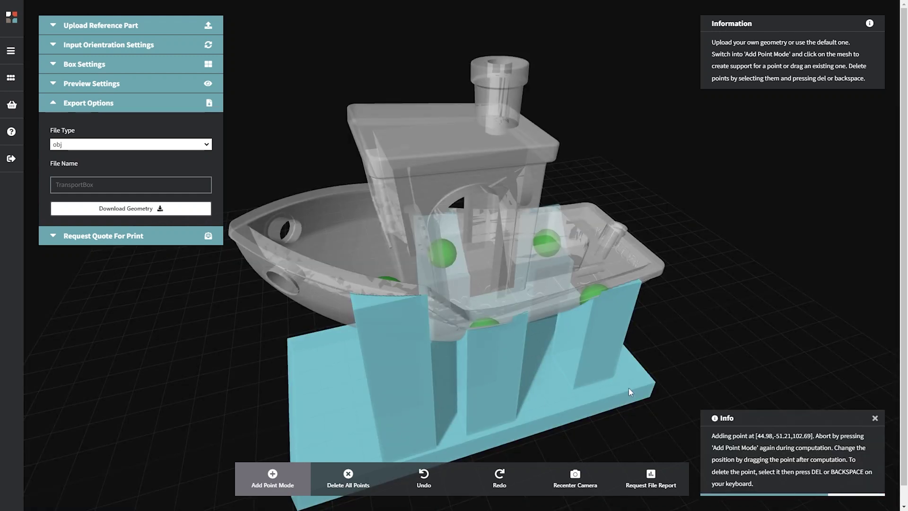
left_click(427, 477)
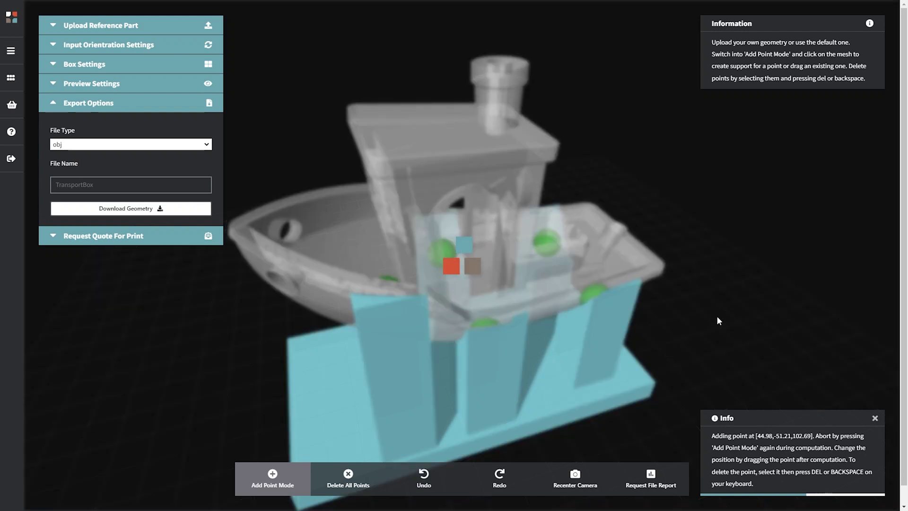
Step: Request a file report, then delete all support points from the Benchy
left_click(650, 478)
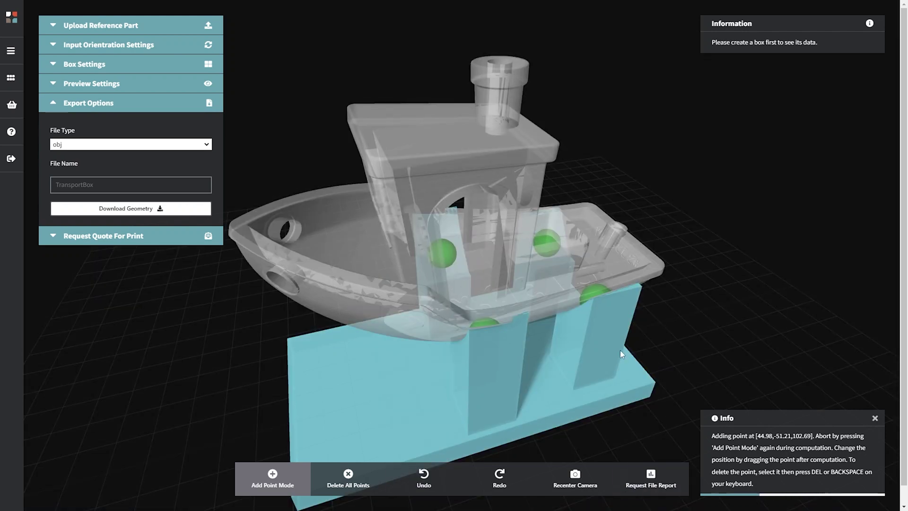
scroll(621, 354, "down", 4)
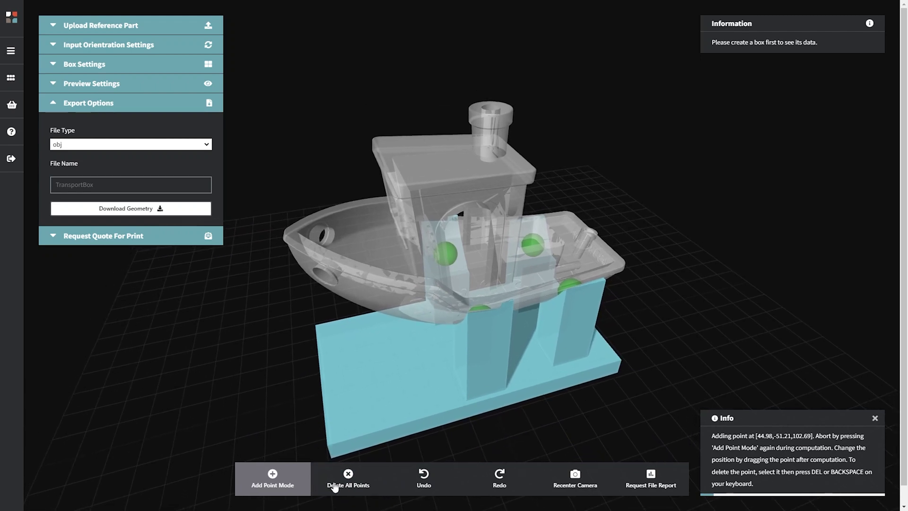
left_click(334, 484)
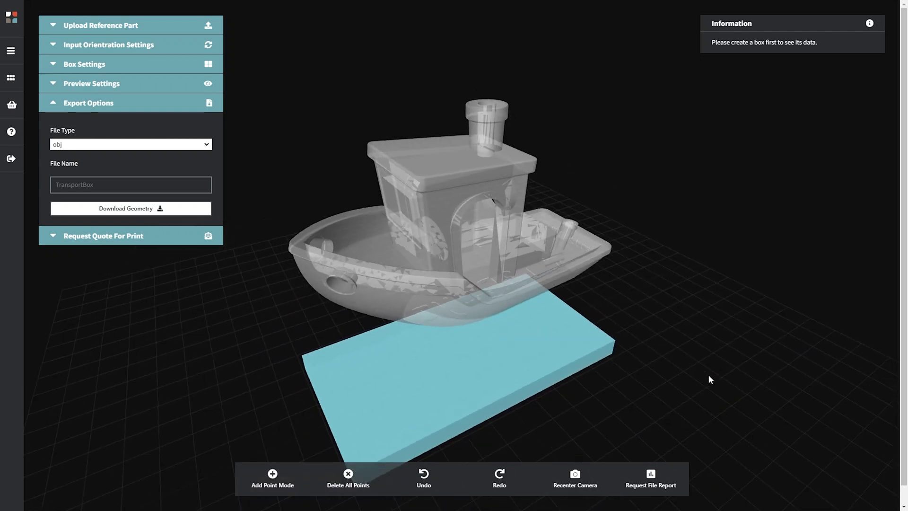
Step: Return to the App Center and launch the Check And Repair Your Part File app
left_click_drag(709, 379, 741, 361)
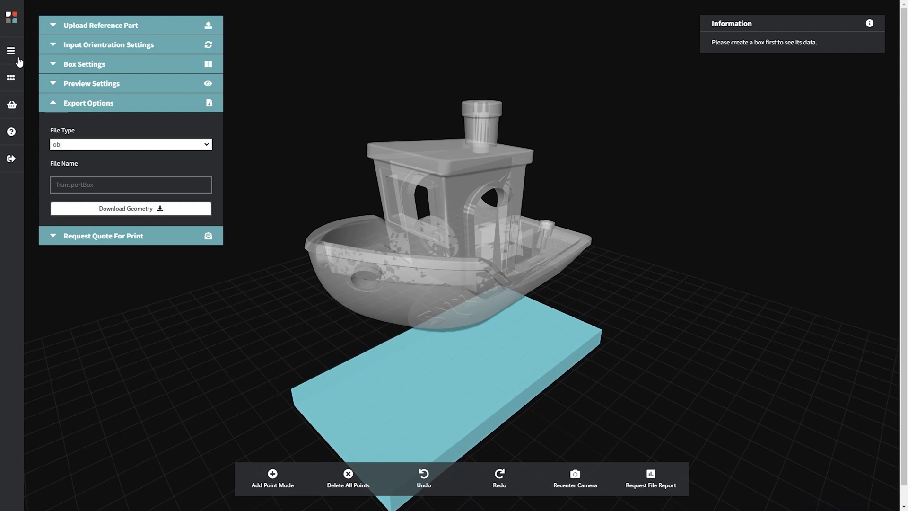
mouse_move(21, 61)
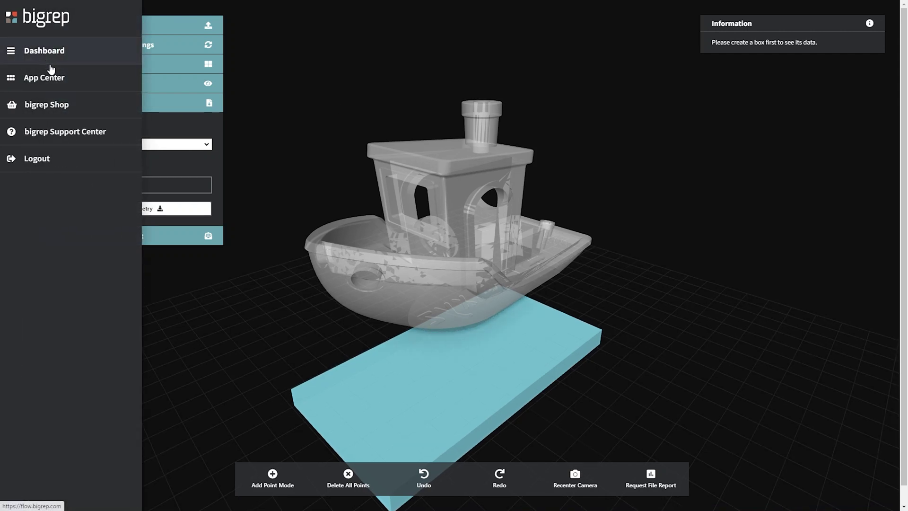
left_click(53, 78)
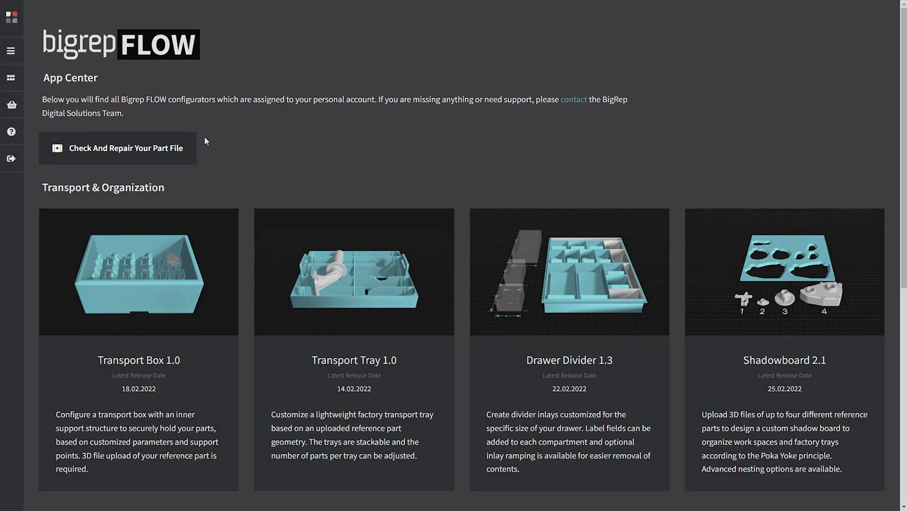
left_click(188, 149)
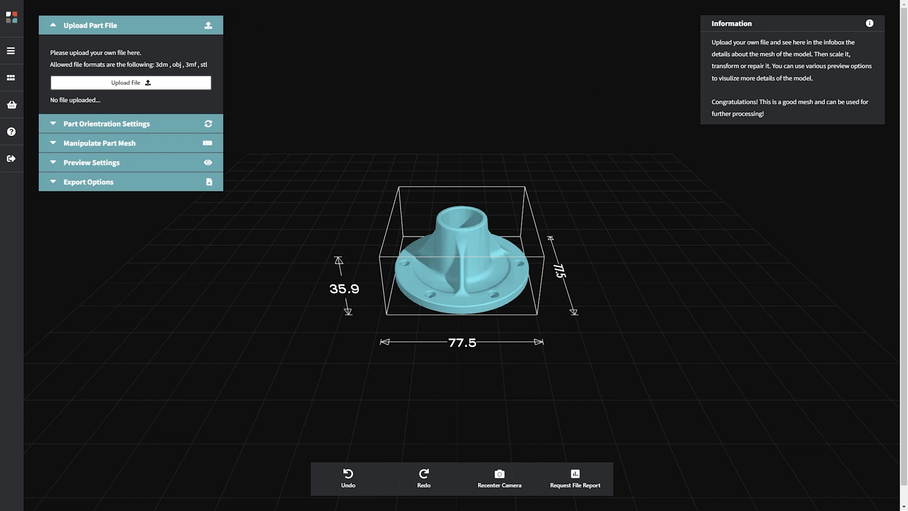
Step: Undo the last change to the flange part and download it as RepairedFile.stl
left_click_drag(597, 236, 536, 221)
scroll(548, 224, "up", 2)
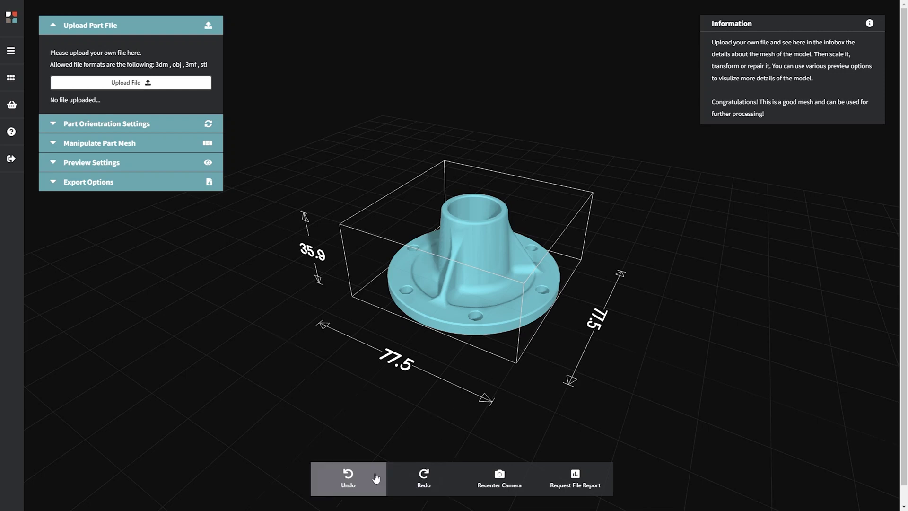
left_click(486, 486)
left_click(142, 181)
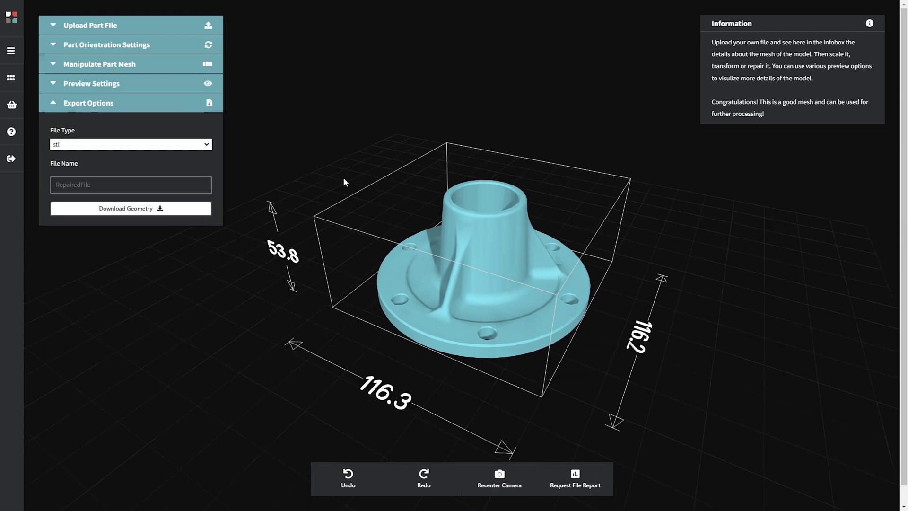
left_click(152, 209)
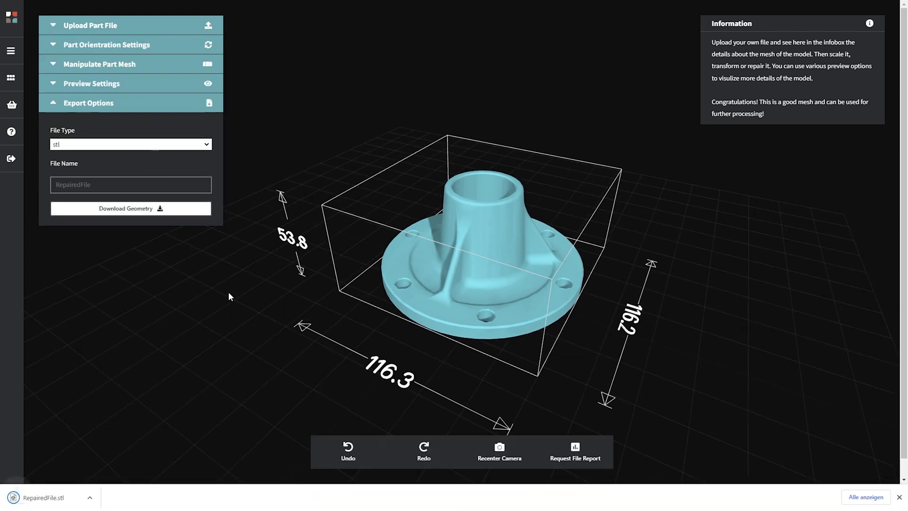